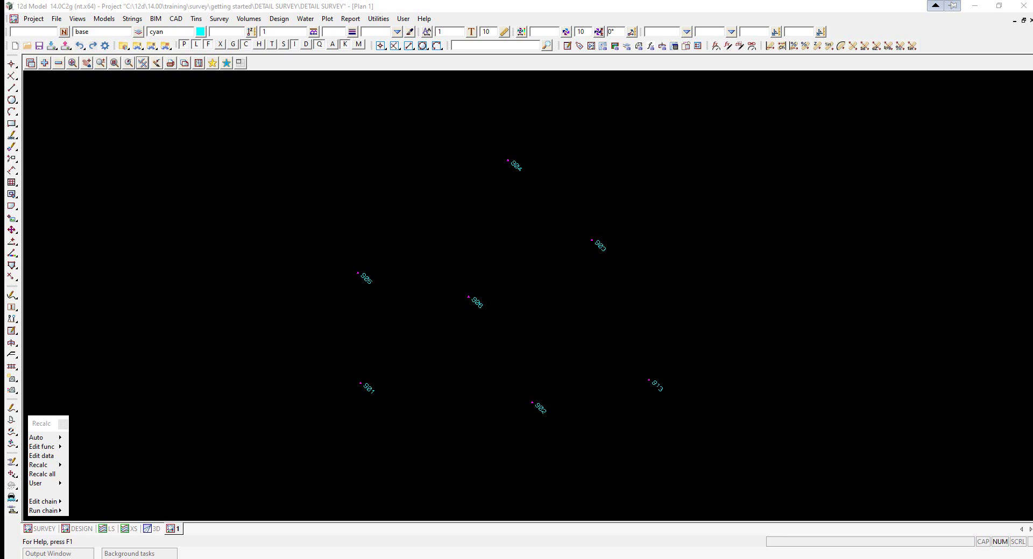
# Step: Create a new Reduced Field File function named DETAIL SURVEY with default model unknown
pyautogui.click(219, 18)
pyautogui.moveTo(249, 109)
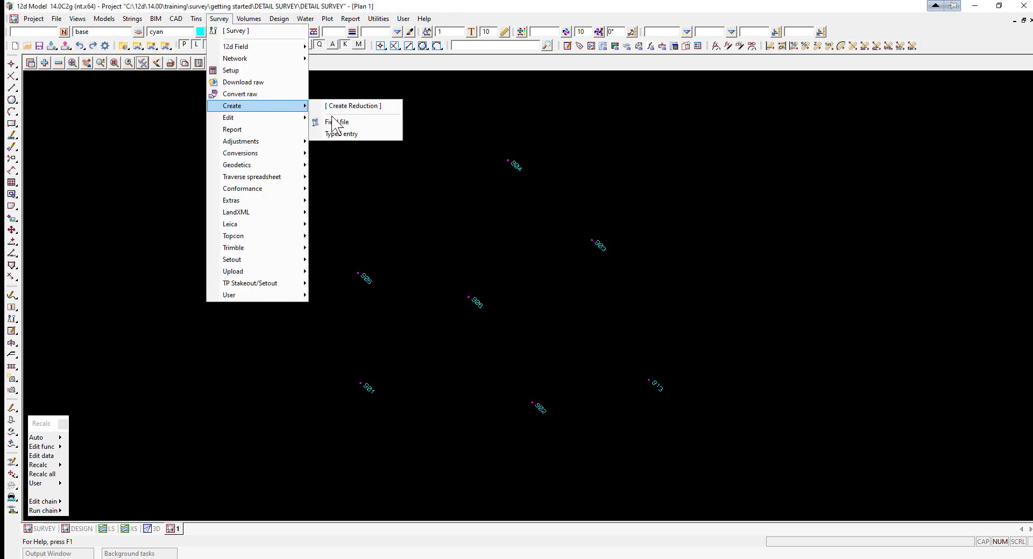
pyautogui.click(13, 318)
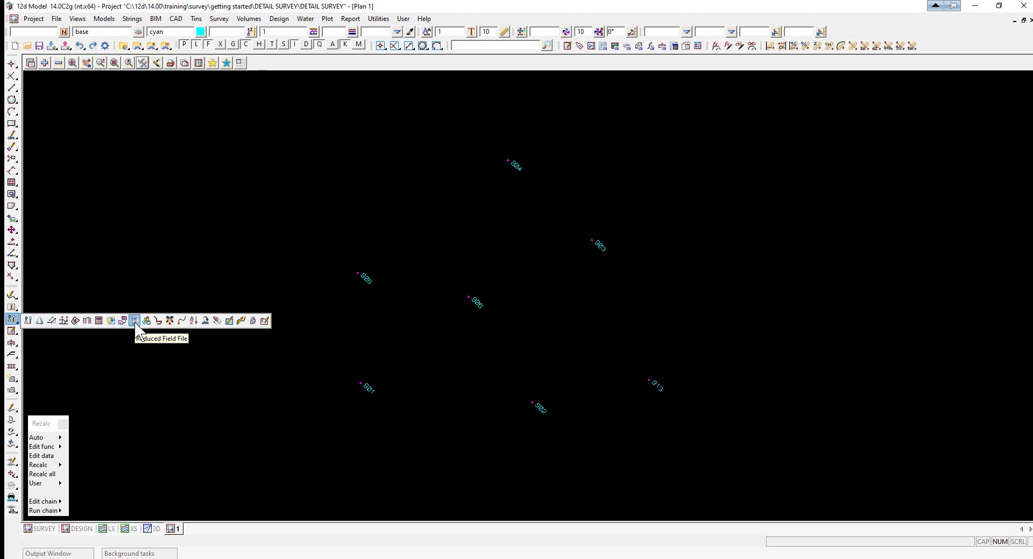
pyautogui.click(134, 321)
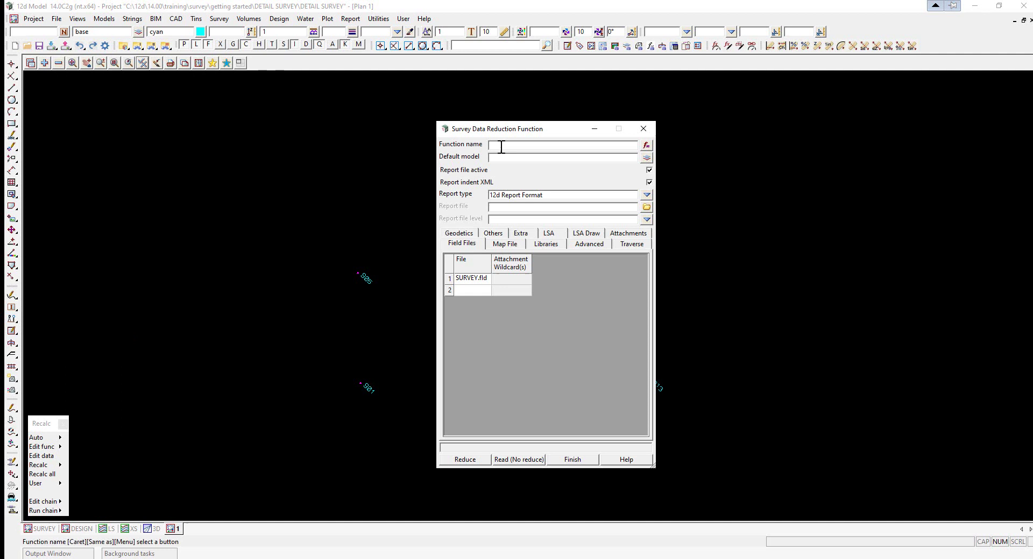
pyautogui.press('capslock')
pyautogui.write('DETAIL SURVEY')
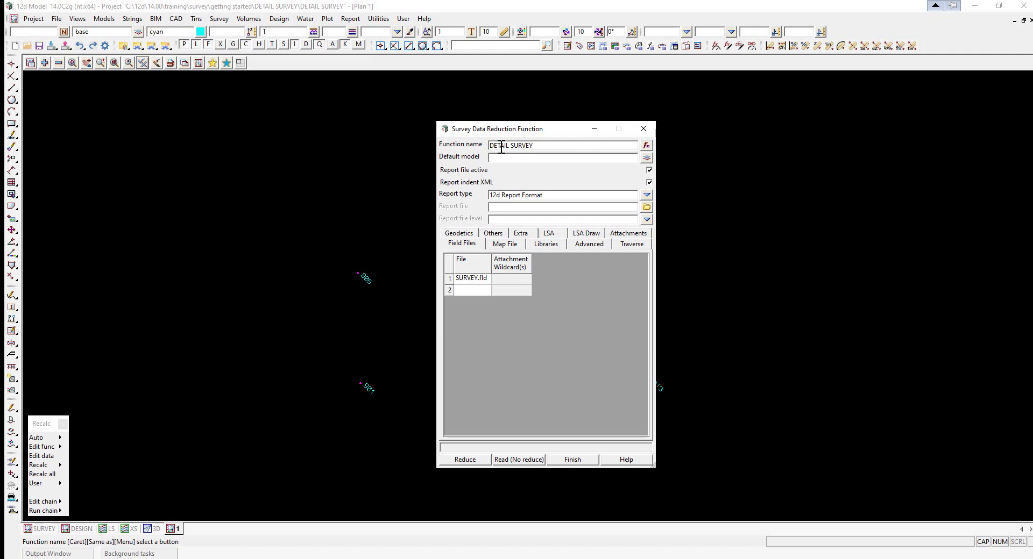
pyautogui.press('Return')
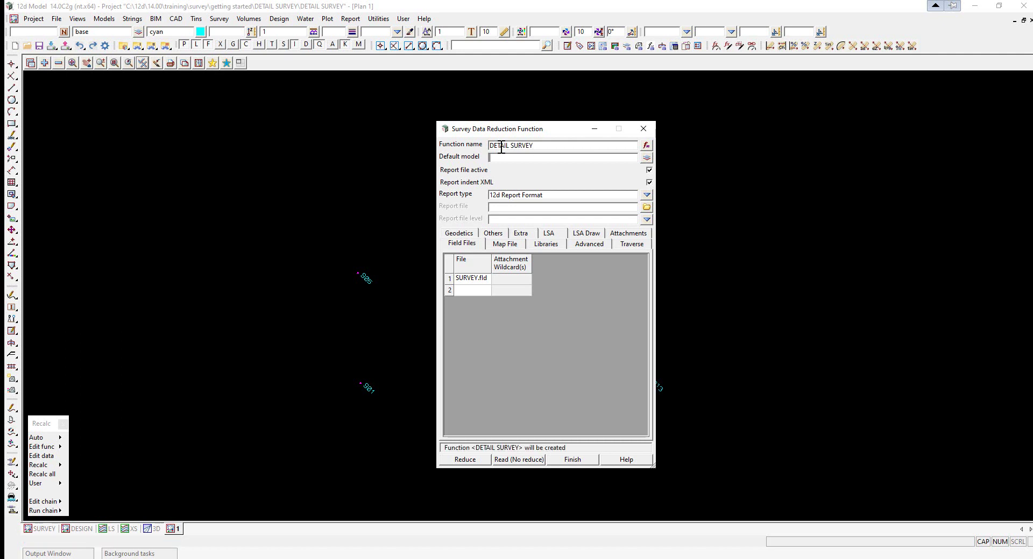
pyautogui.press('capslock')
pyautogui.write('unknown')
# Step: Set the report file to DETAIL SURVEY.rpt with report level Everything
pyautogui.click(600, 207)
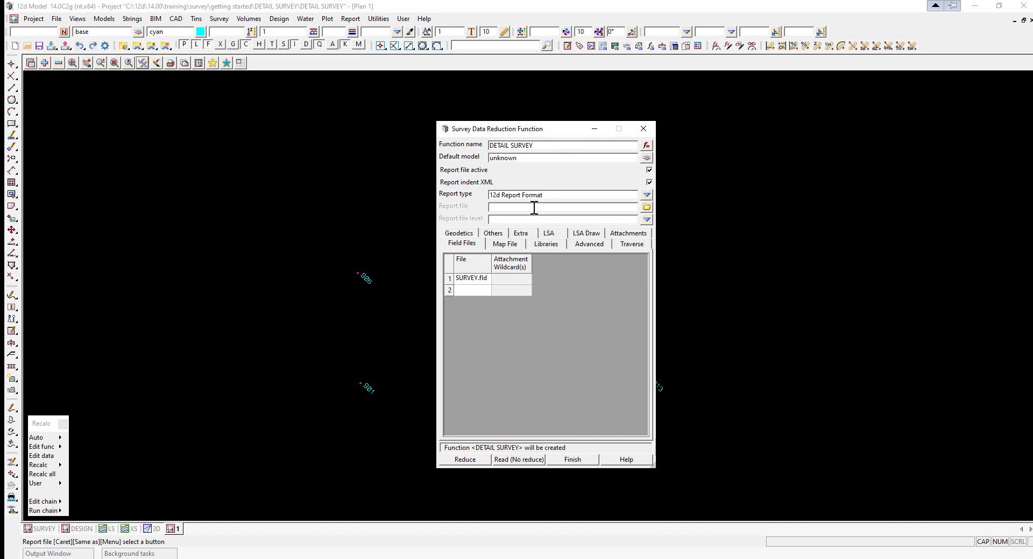
pyautogui.write('DETAIL SURVEY')
pyautogui.press('Return')
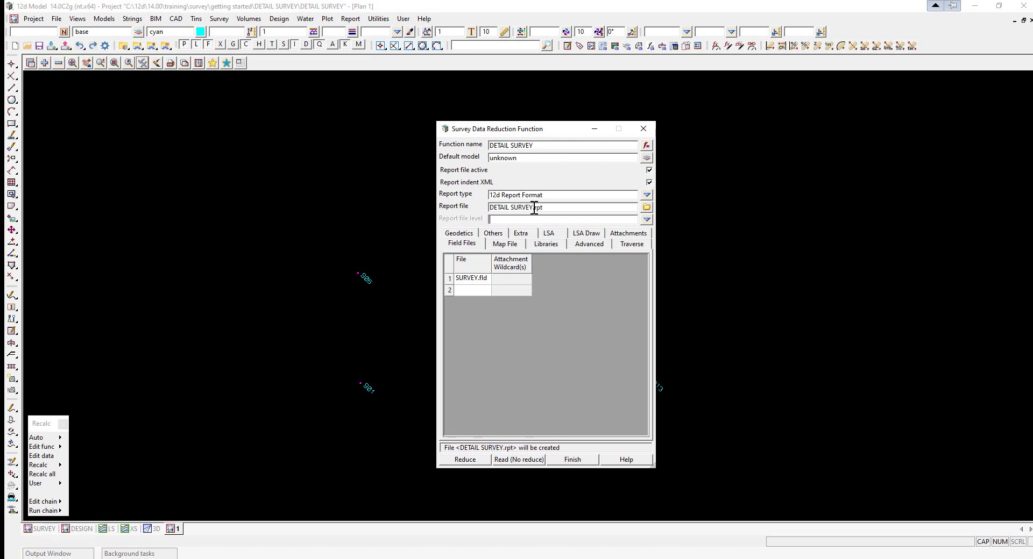
pyautogui.click(646, 220)
pyautogui.click(665, 243)
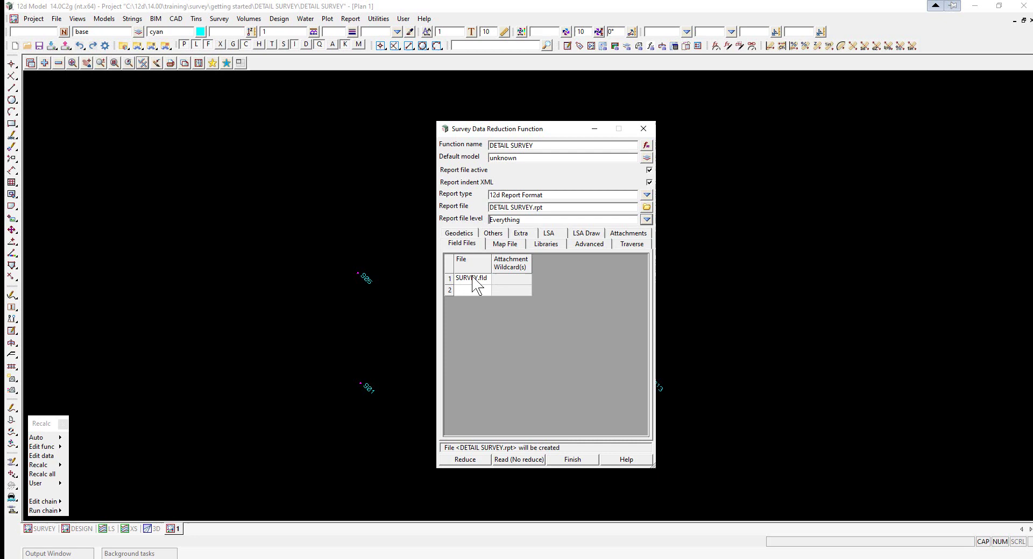
# Step: Browse to the getting started folder and set GETTING STARTED SURVEY V14.mapfile as the map file
pyautogui.click(490, 202)
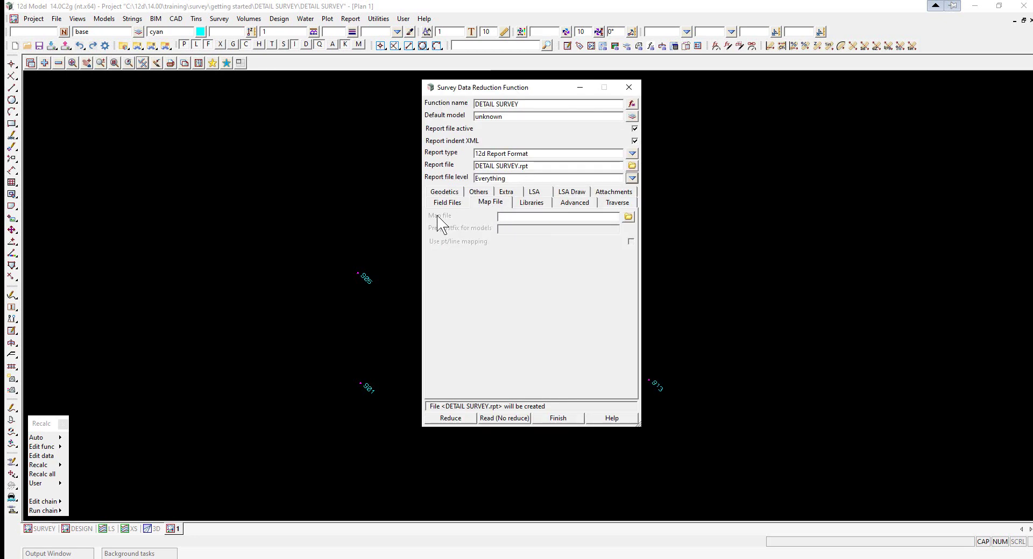
pyautogui.click(629, 217)
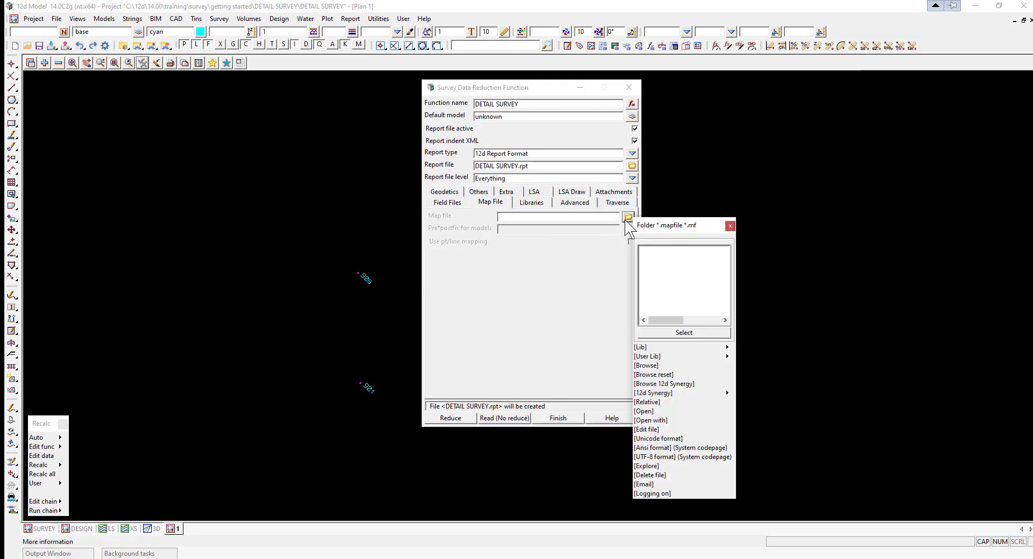
pyautogui.click(646, 365)
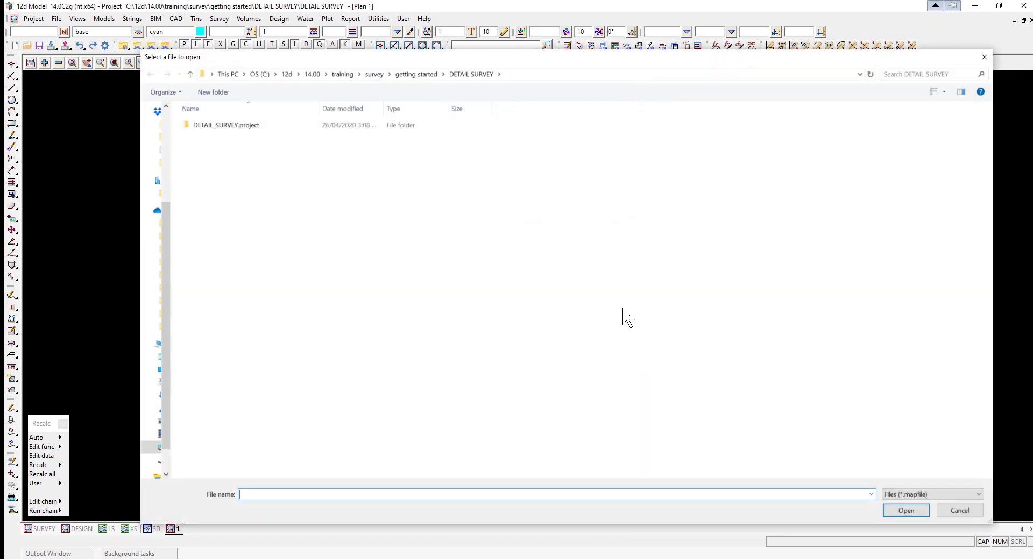
pyautogui.click(418, 76)
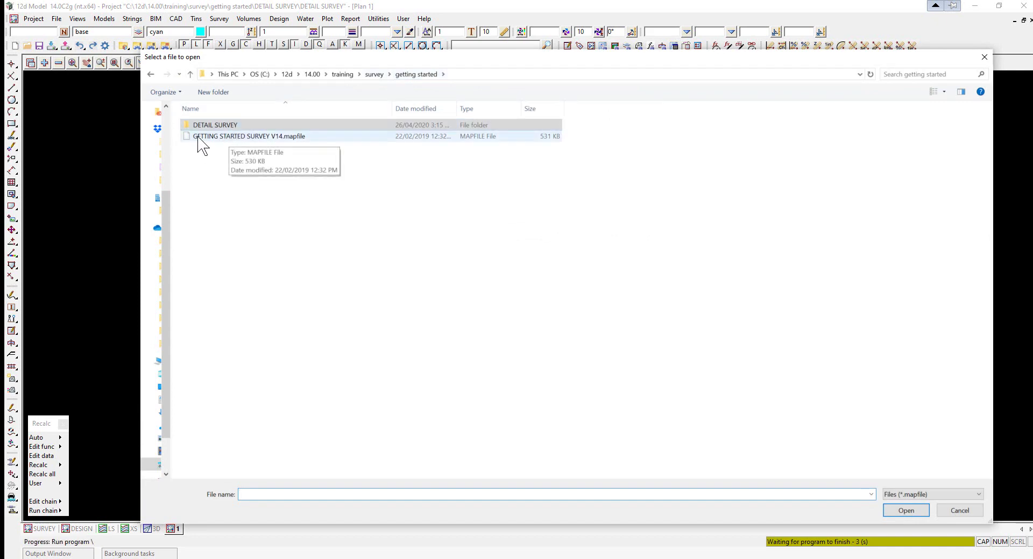
pyautogui.doubleClick(269, 138)
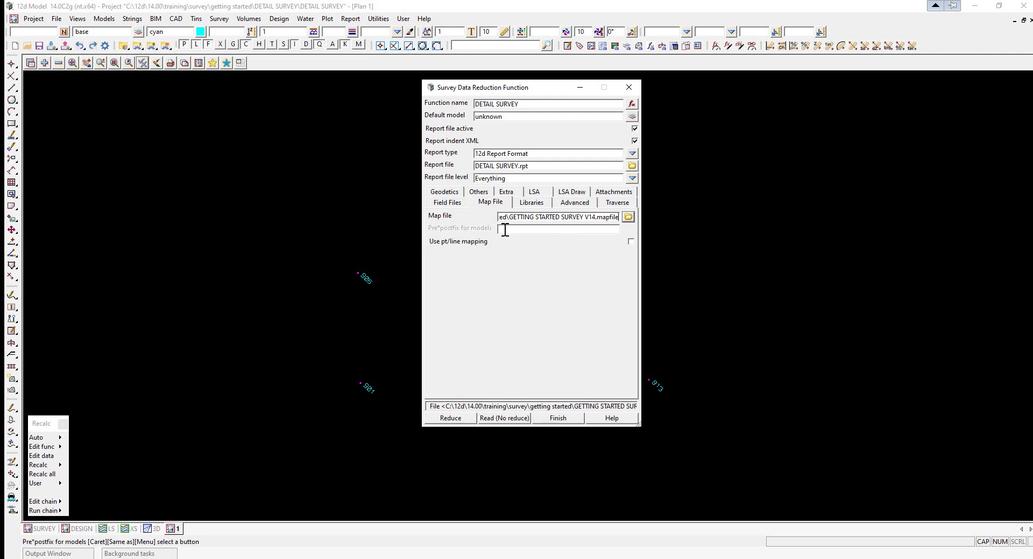
# Step: On the Advanced settings, pick SURVEY MARKS as the control model
pyautogui.click(575, 204)
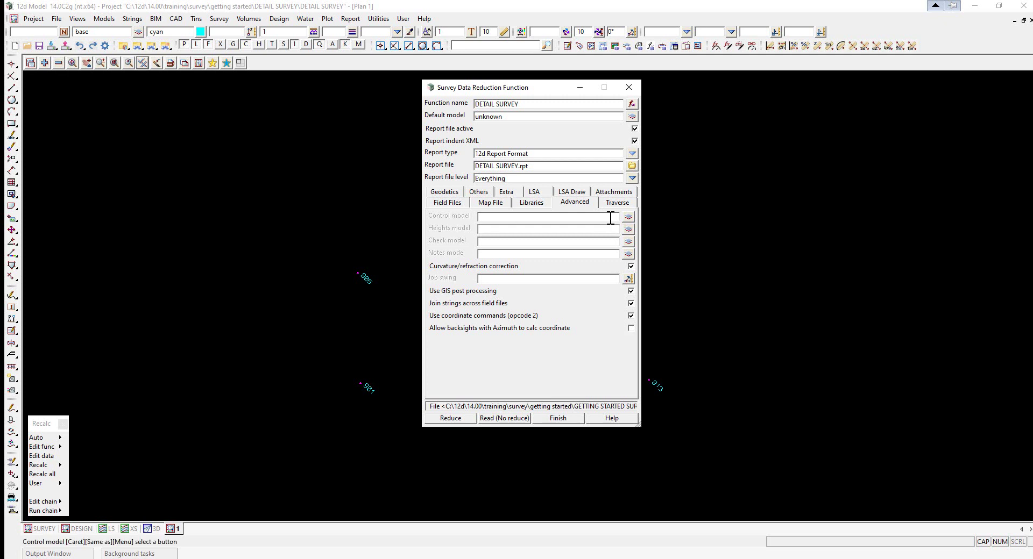
pyautogui.click(628, 216)
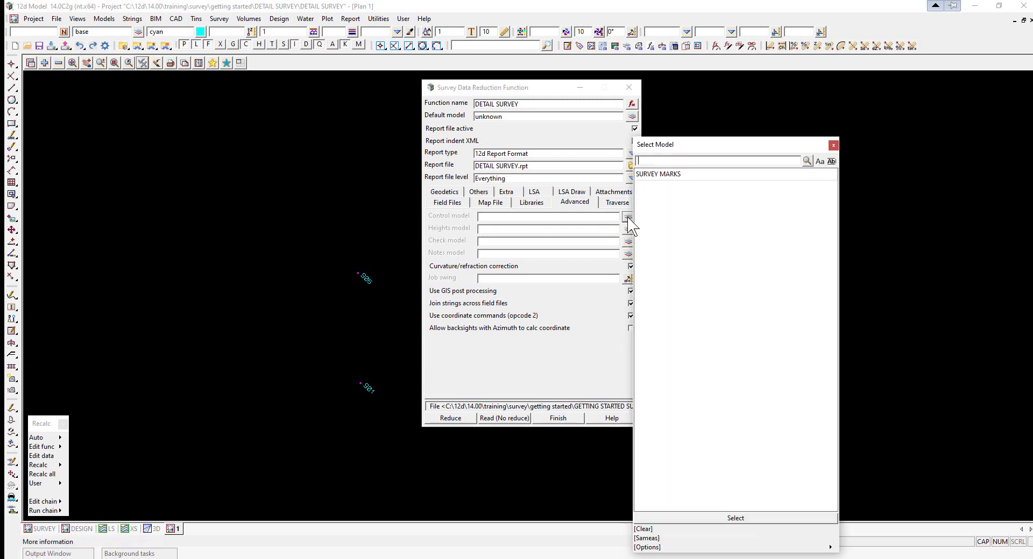
pyautogui.click(658, 175)
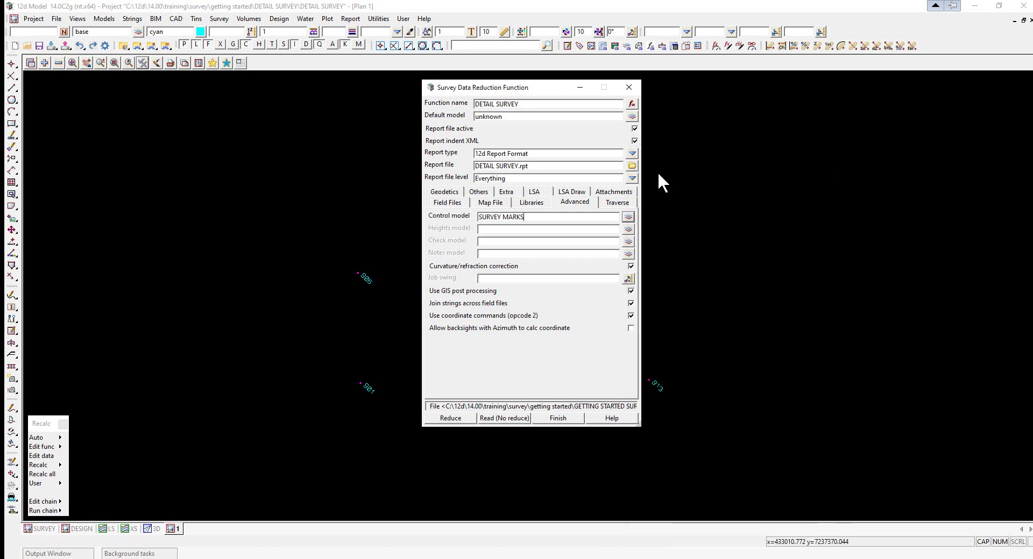
# Step: Enable exploding point strings, set backsights to prompt, and run the reduction
pyautogui.click(477, 192)
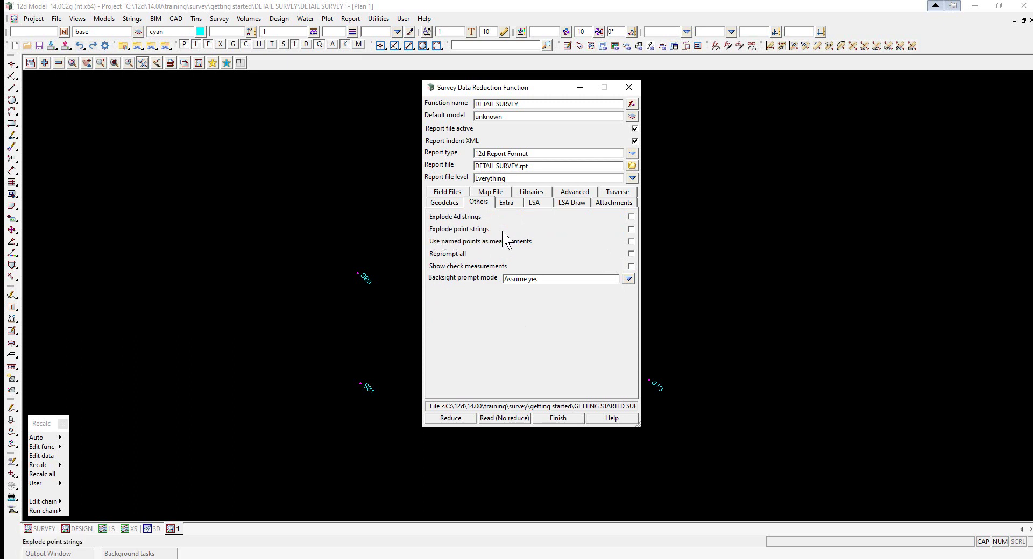
pyautogui.click(631, 229)
pyautogui.click(627, 279)
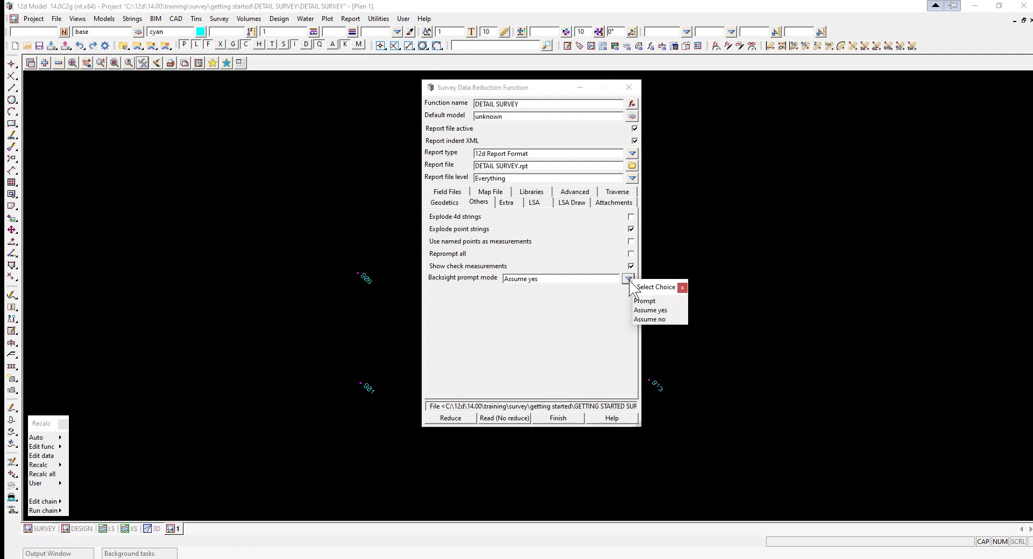
pyautogui.click(645, 299)
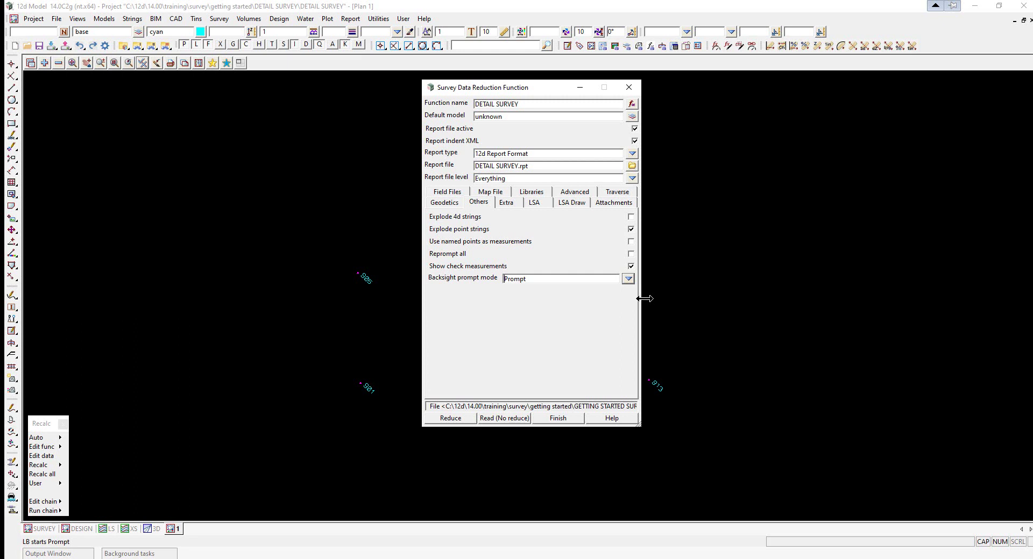
pyautogui.click(450, 418)
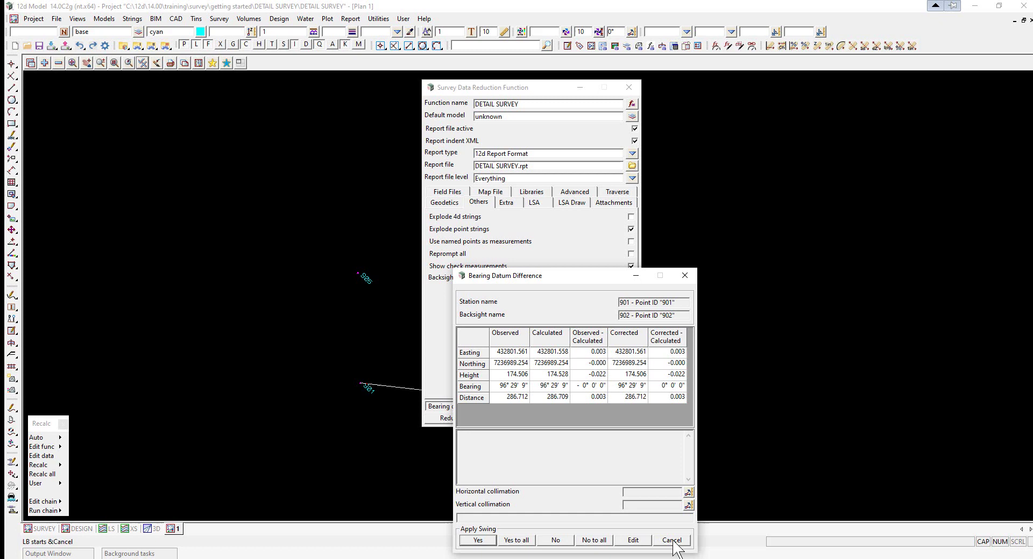
# Step: Apply the bearing swing for station 901 backsighting 902
pyautogui.click(479, 541)
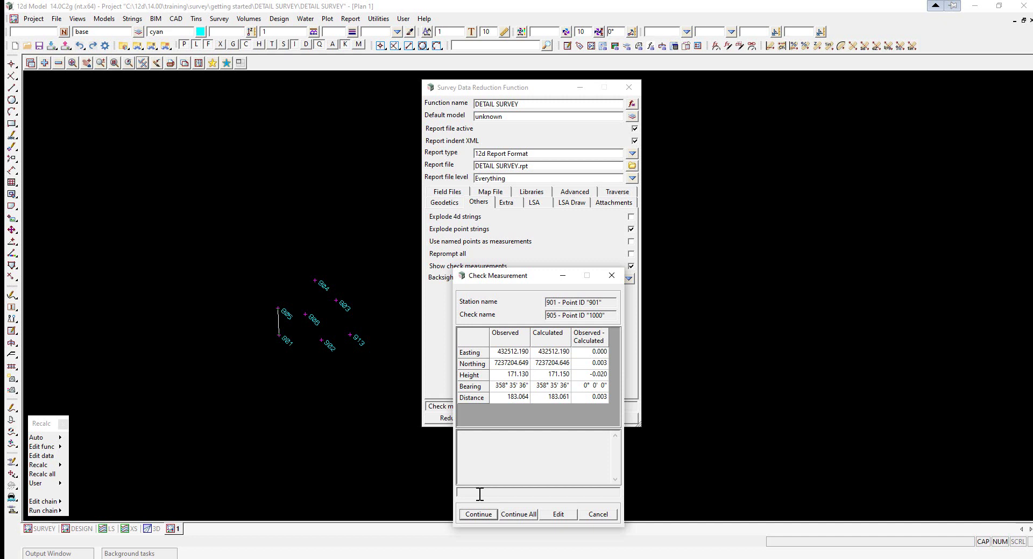
# Step: Accept the 901 to 905 check measurement and continue
pyautogui.click(519, 515)
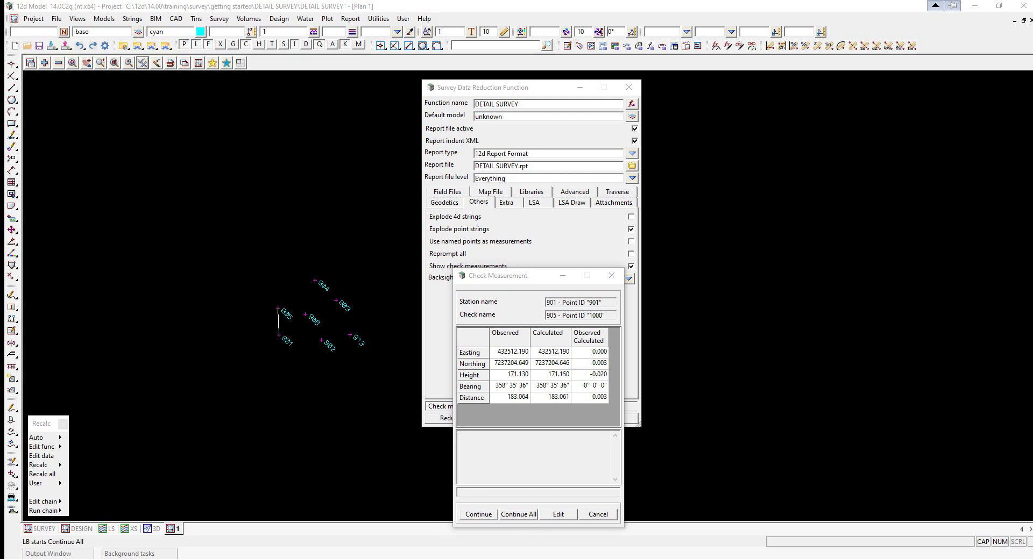
pyautogui.click(479, 515)
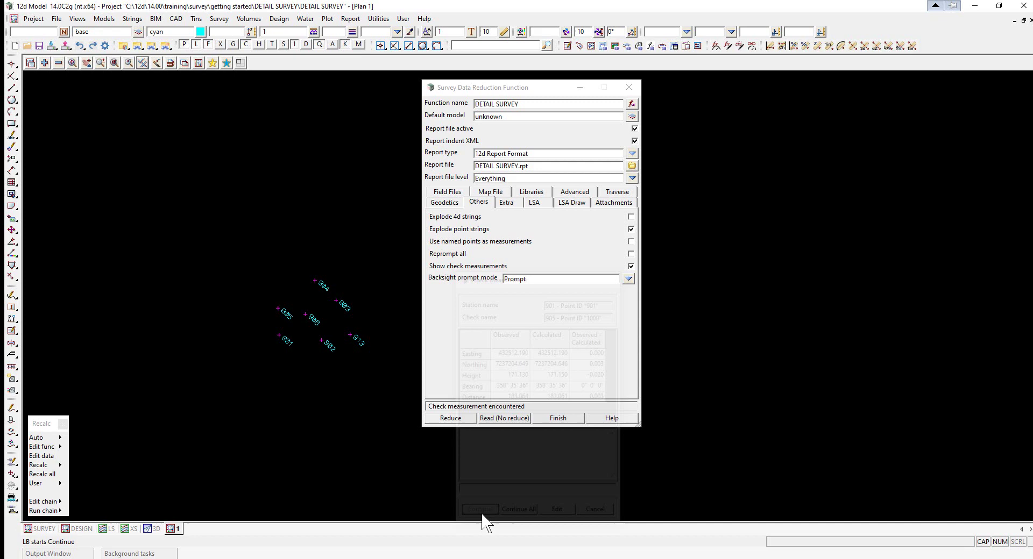
# Step: Continue to station 902, apply its bearing swing, and accept the remaining check measurements
pyautogui.click(479, 516)
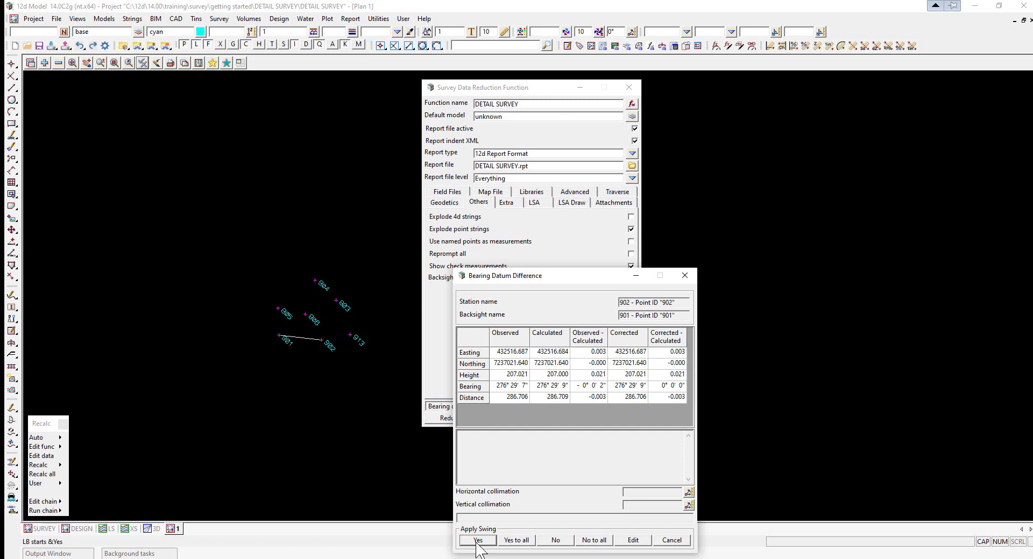
pyautogui.click(477, 541)
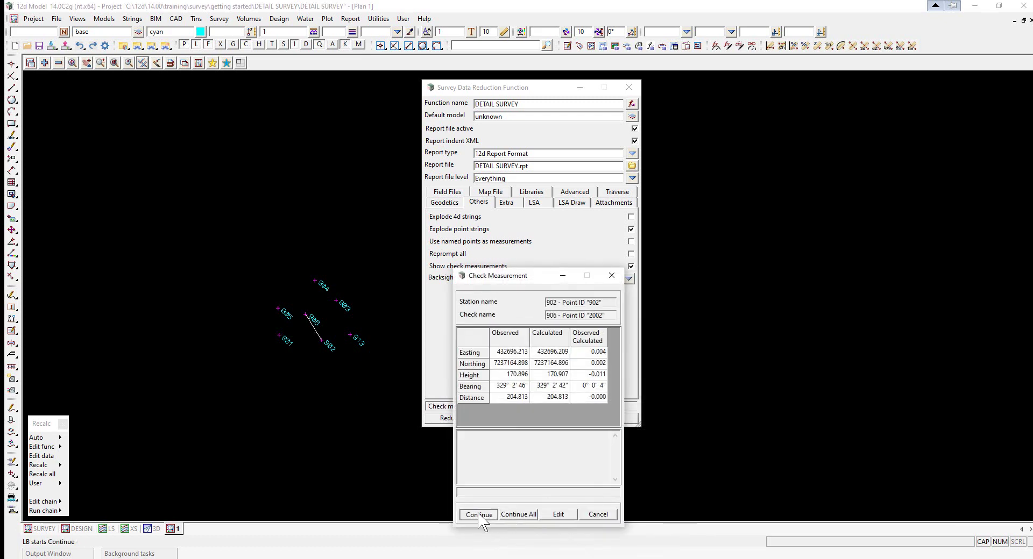
pyautogui.click(478, 515)
pyautogui.click(479, 514)
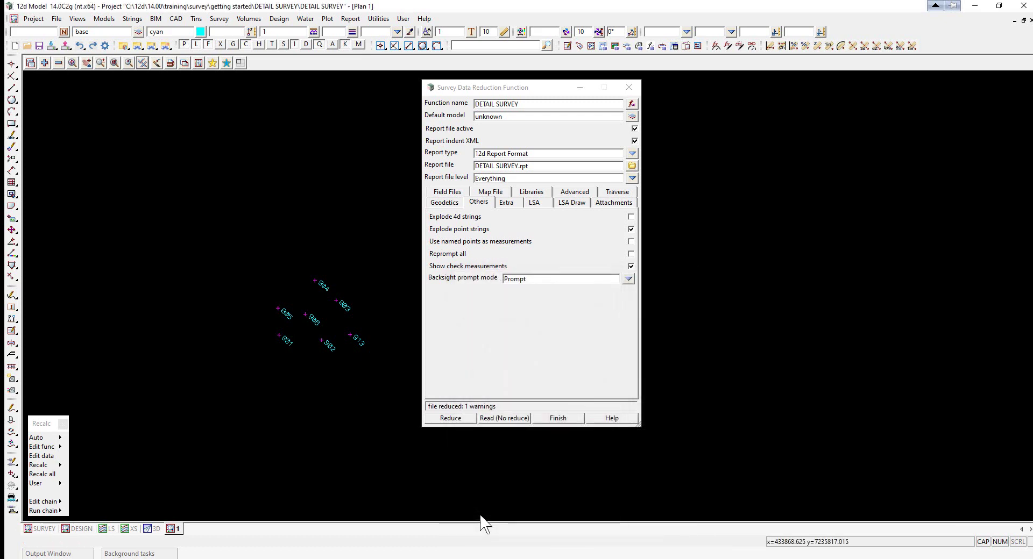
# Step: Open DETAIL SURVEY.rpt from the Report file button in a text editor
pyautogui.click(632, 165)
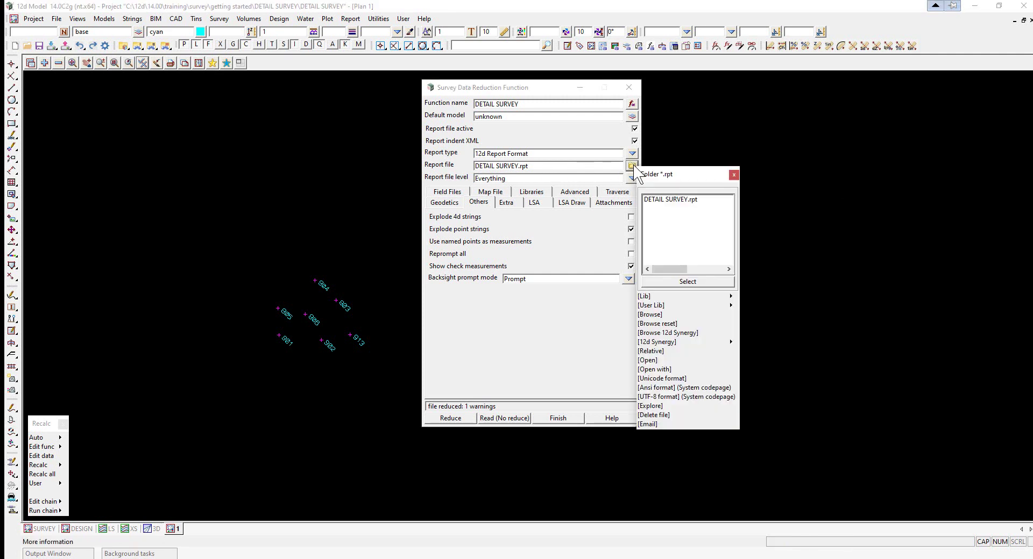
pyautogui.click(648, 360)
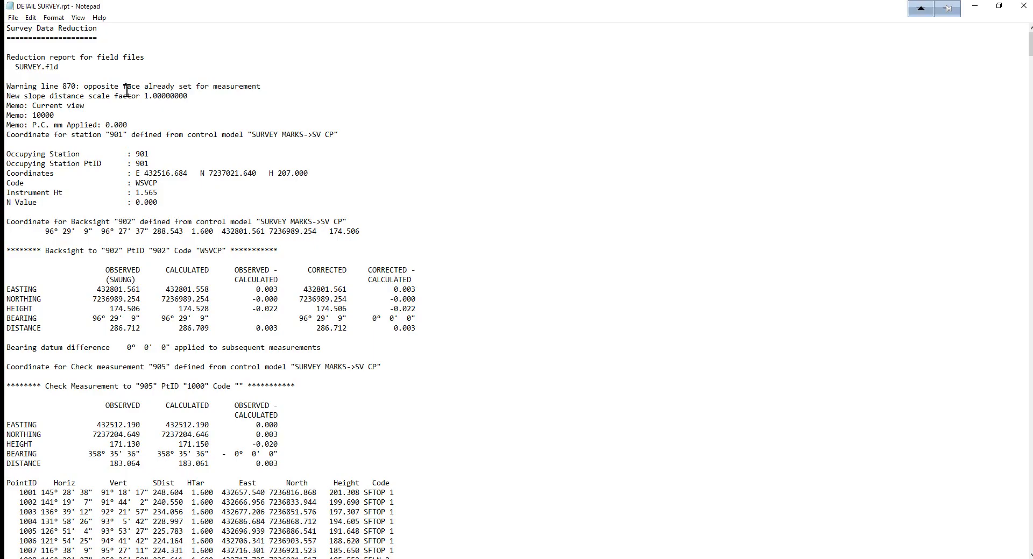
# Step: Scroll through the report's station setups and check measurements down to its end
pyautogui.scroll(-4, 150, 107)
pyautogui.scroll(-1, 152, 112)
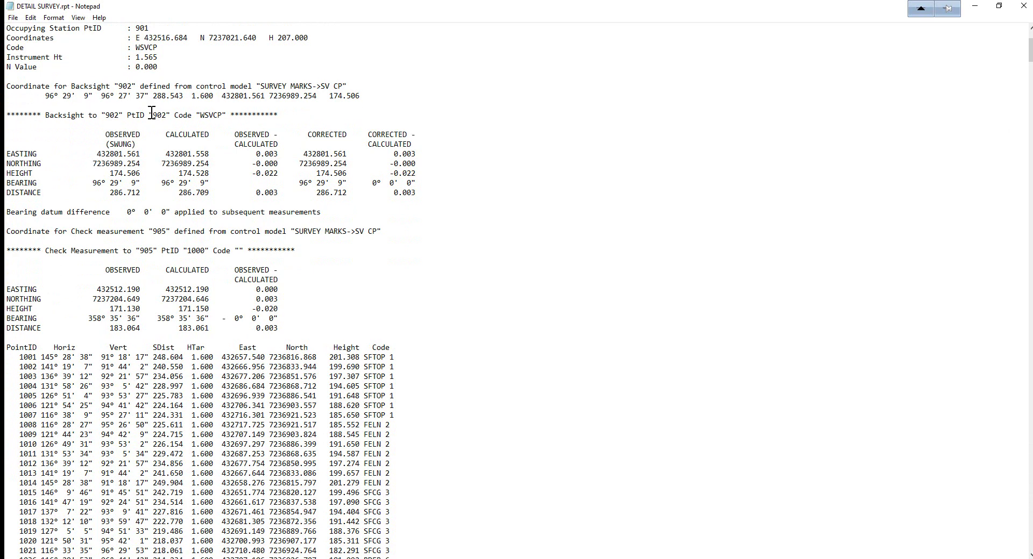
pyautogui.scroll(2, 107, 111)
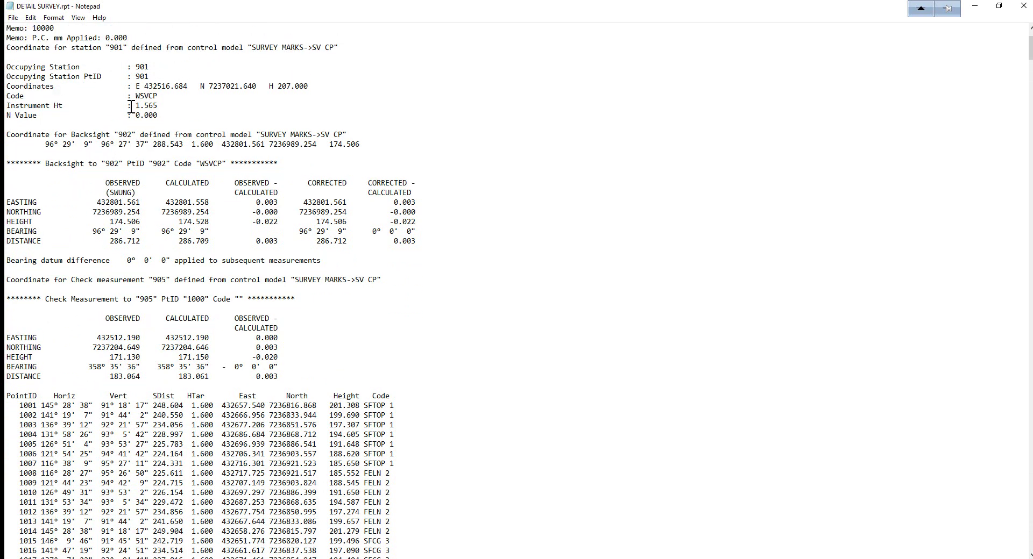
pyautogui.scroll(-3, 141, 164)
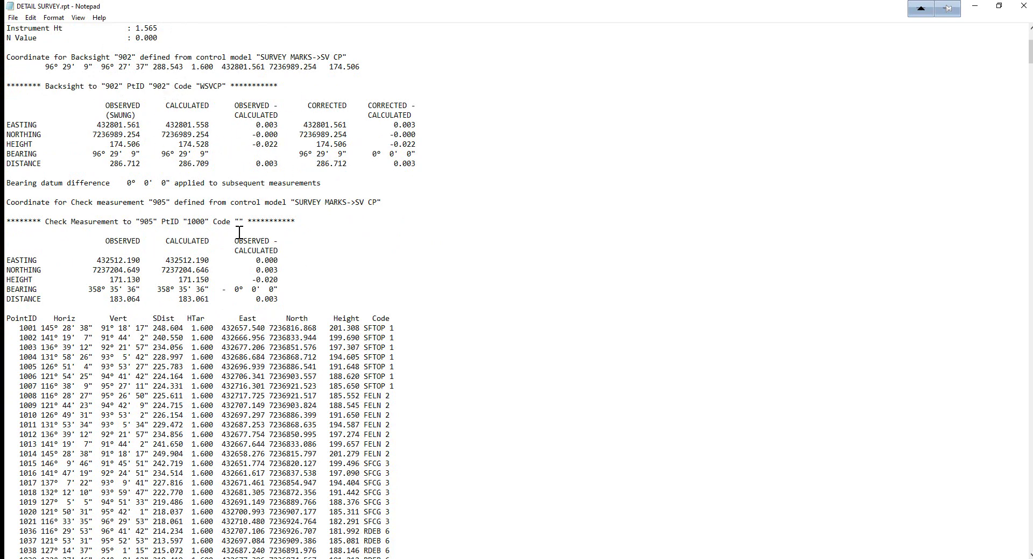
pyautogui.scroll(-9, 242, 242)
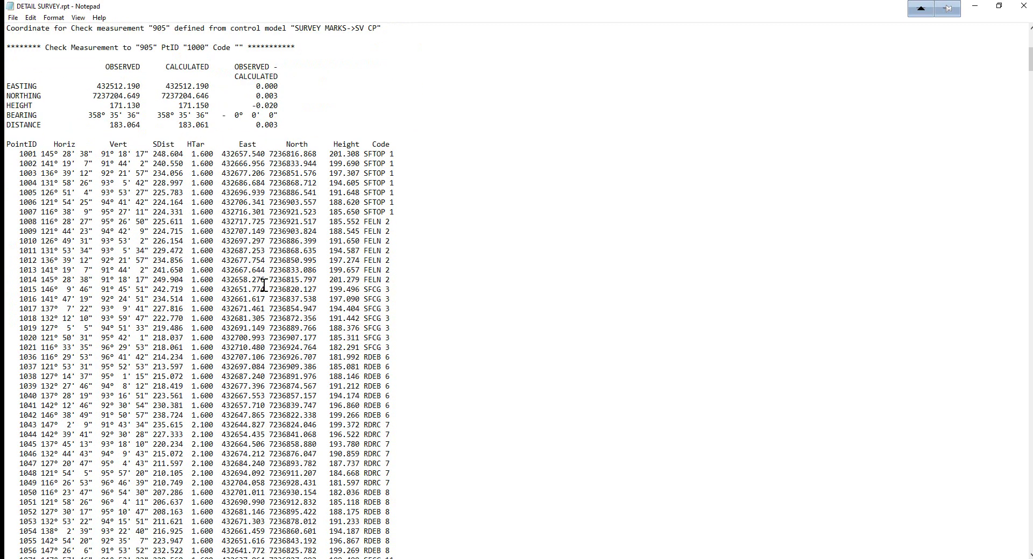
pyautogui.scroll(-12, 270, 295)
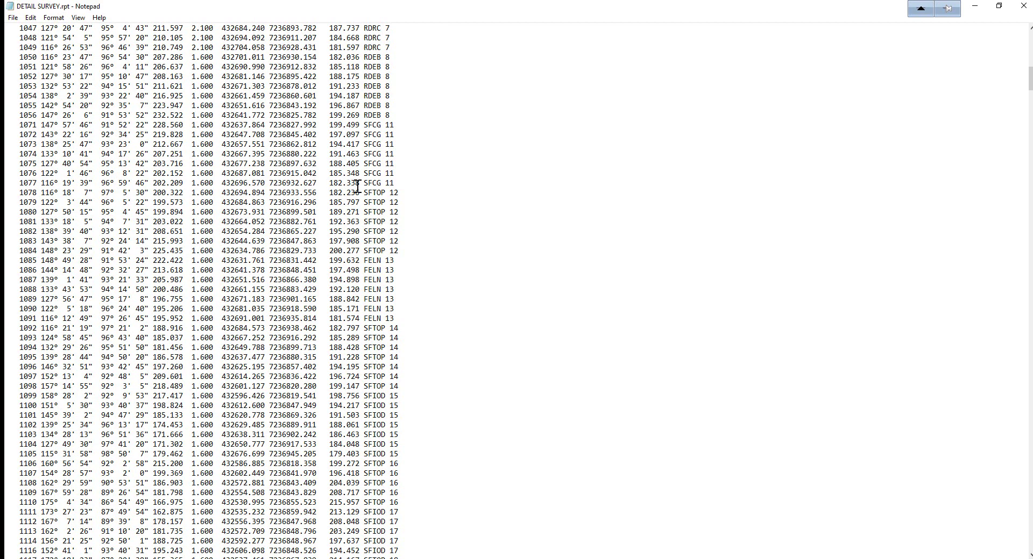
pyautogui.scroll(-16, 366, 186)
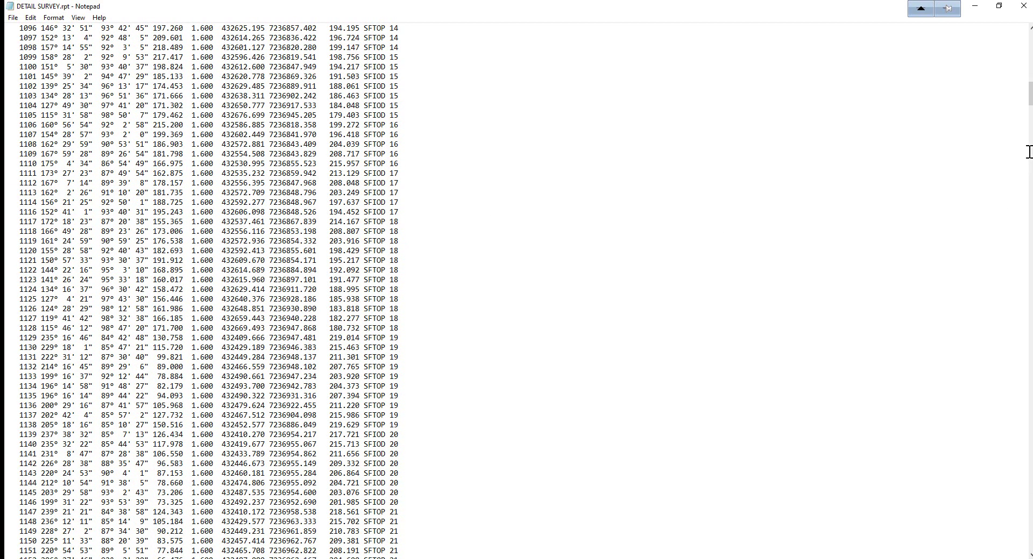
pyautogui.moveTo(1030, 94); pyautogui.dragTo(1030, 538)
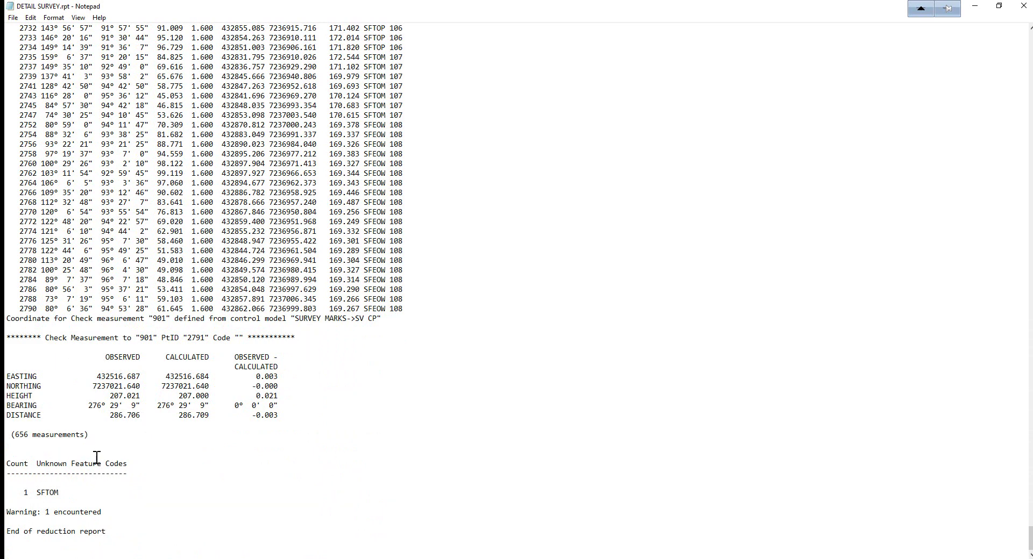
# Step: Select the SFTOM line listed under Unknown Feature Codes
pyautogui.moveTo(7, 493); pyautogui.dragTo(64, 493)
pyautogui.click(31, 493)
pyautogui.click(65, 493)
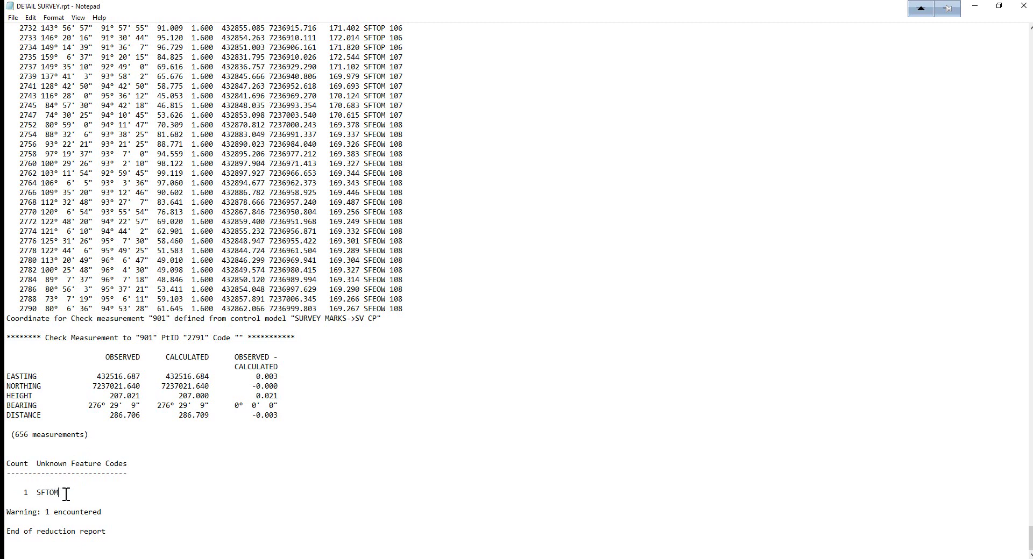